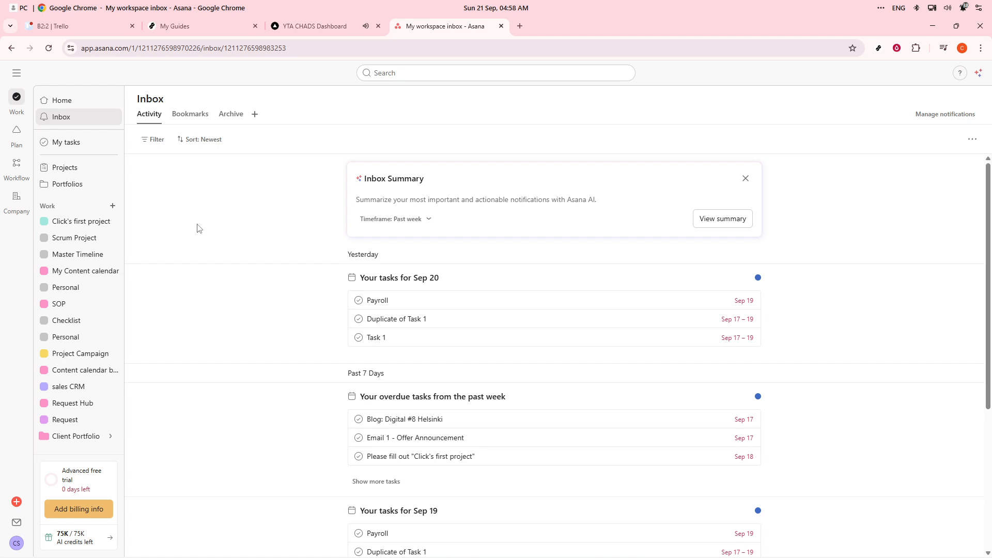
Start a new project from the Work section and open the full list of your workspace's workflows
{"action": "left_click", "coordinate": [111, 208]}
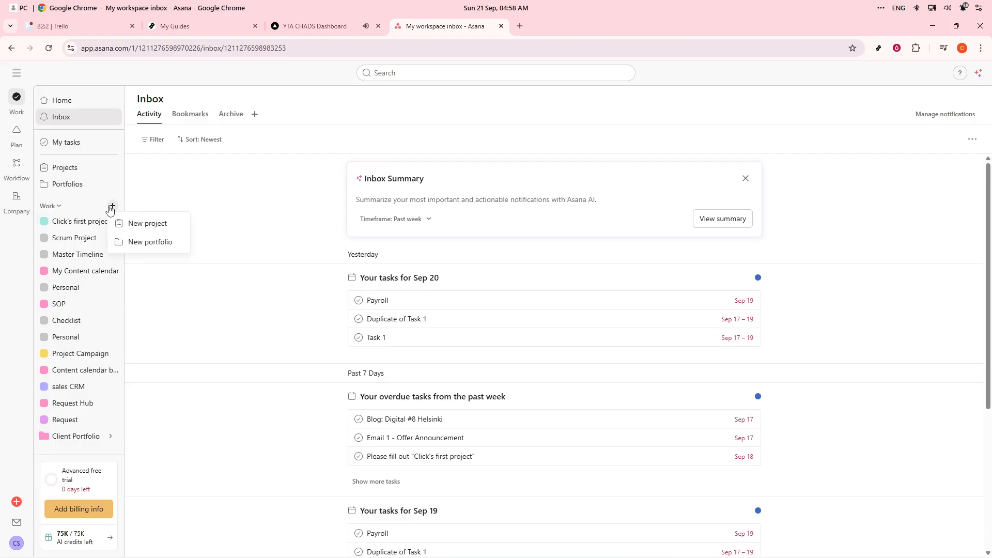
{"action": "left_click", "coordinate": [131, 231]}
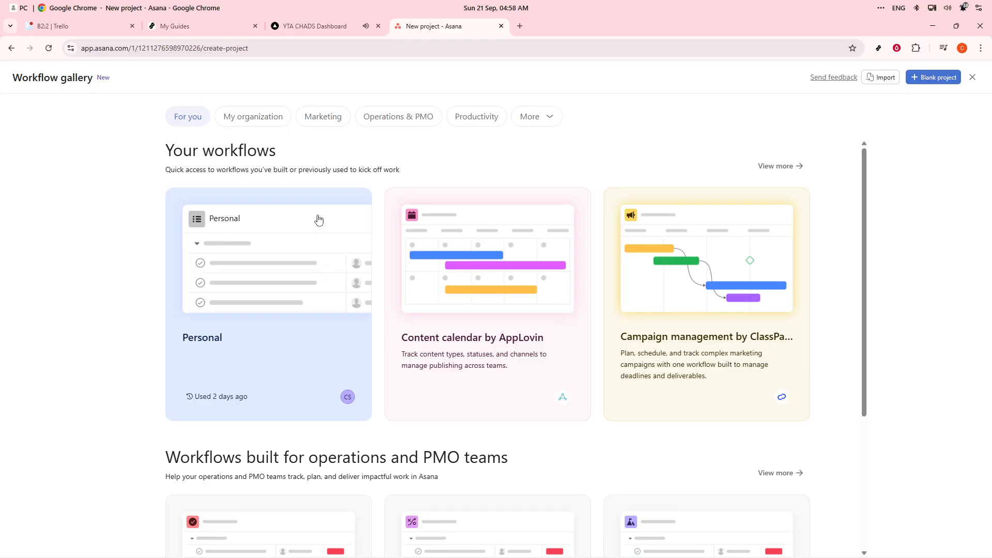
{"action": "scroll", "coordinate": [515, 314], "scroll_direction": "down", "scroll_amount": 4}
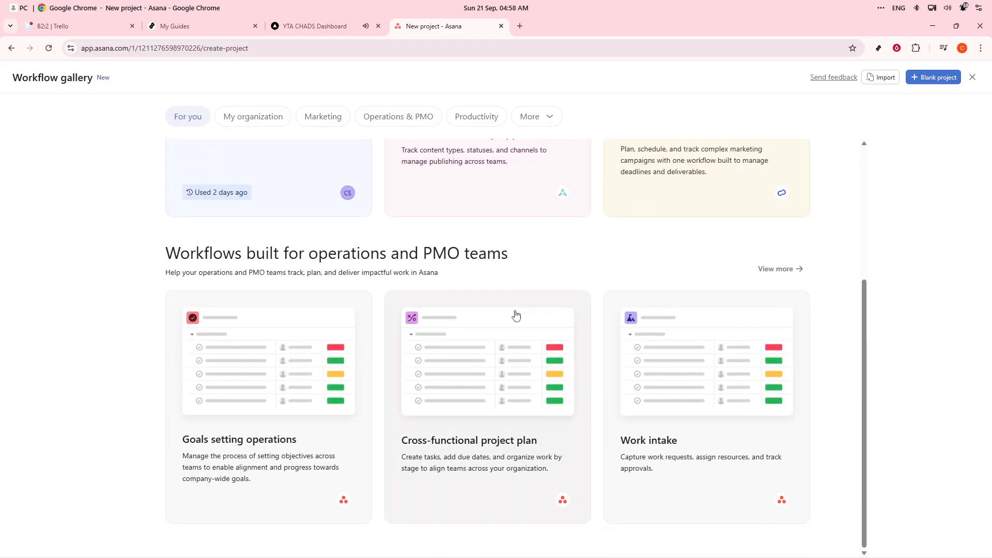
{"action": "scroll", "coordinate": [671, 268], "scroll_direction": "up", "scroll_amount": 3}
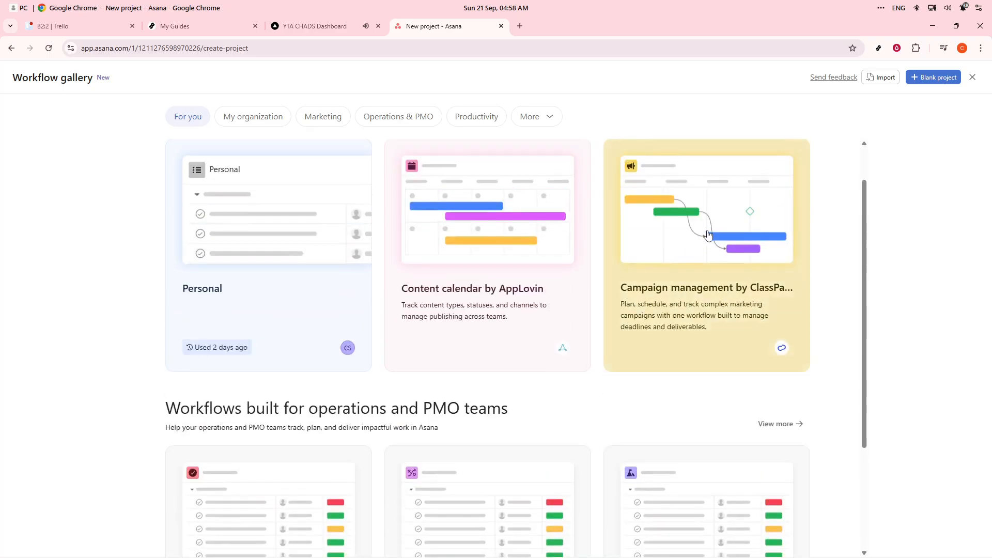
{"action": "scroll", "coordinate": [708, 235], "scroll_direction": "up", "scroll_amount": 1}
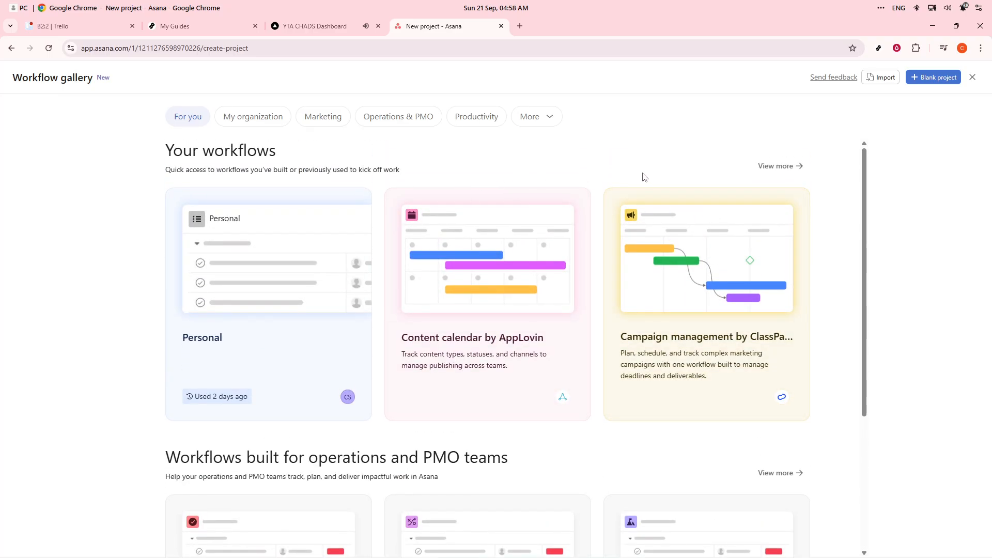
{"action": "left_click", "coordinate": [774, 164]}
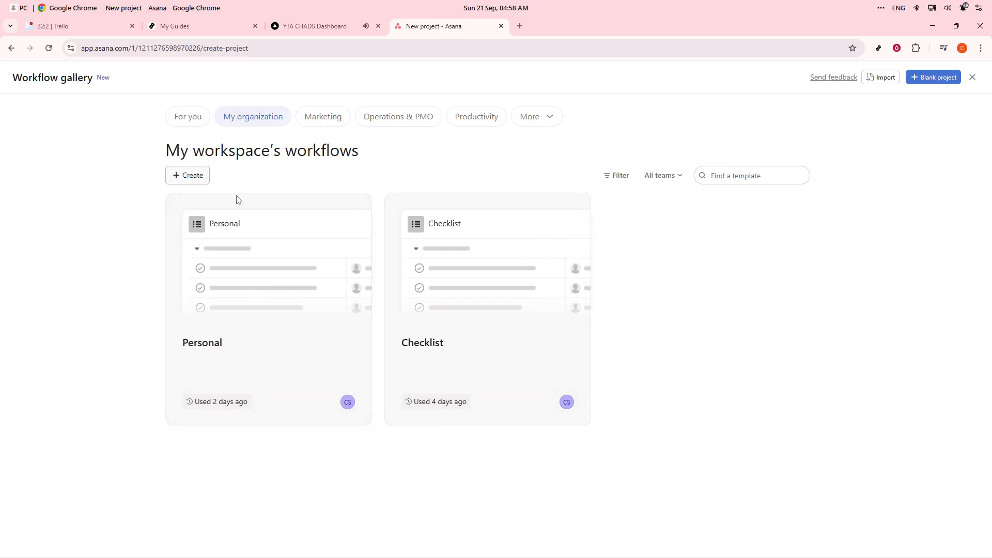
Search the workspace's workflow templates for crm, then for sales
{"action": "left_click", "coordinate": [736, 179]}
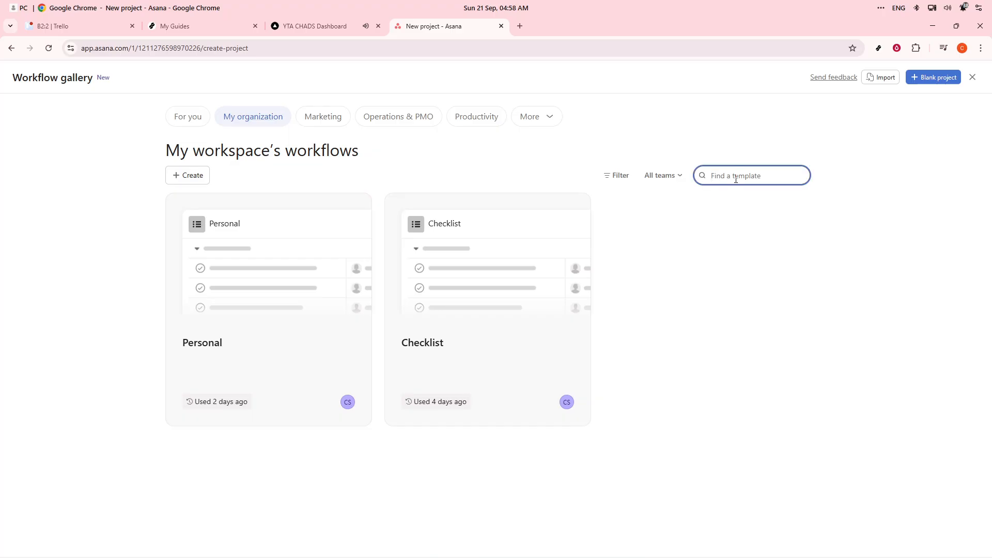
{"action": "type", "text": "crm"}
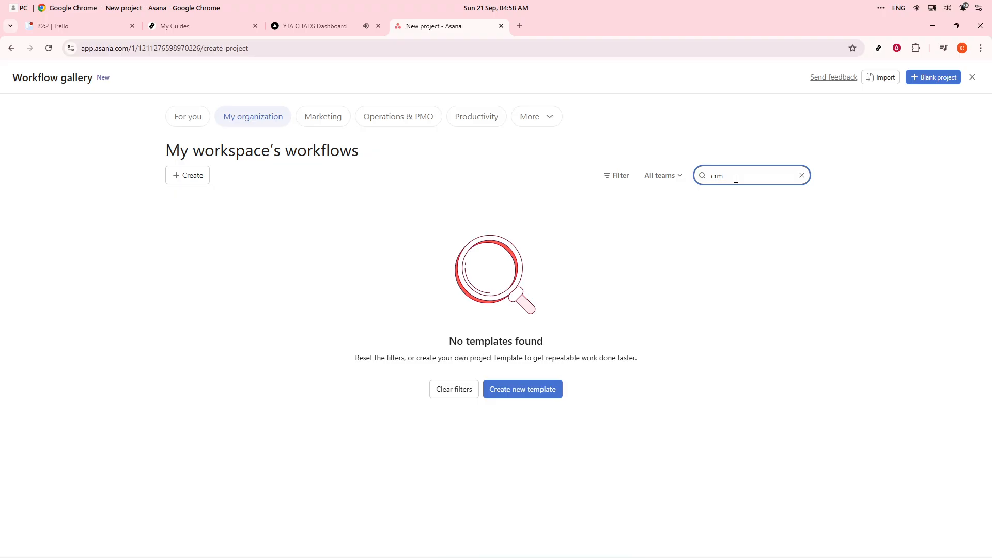
{"action": "left_click_drag", "start_coordinate": [736, 179], "coordinate": [696, 181]}
{"action": "key", "text": "BackSpace"}
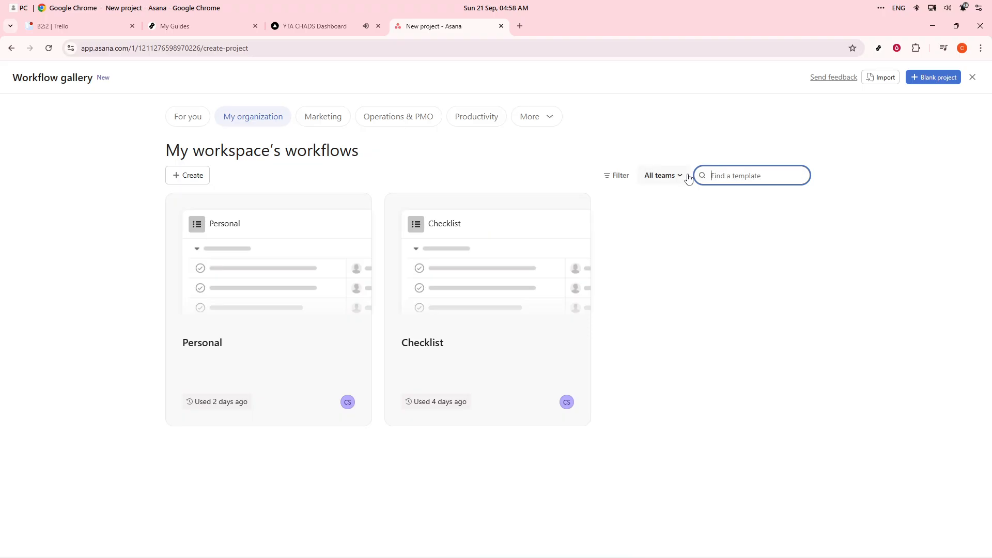
{"action": "type", "text": "sales"}
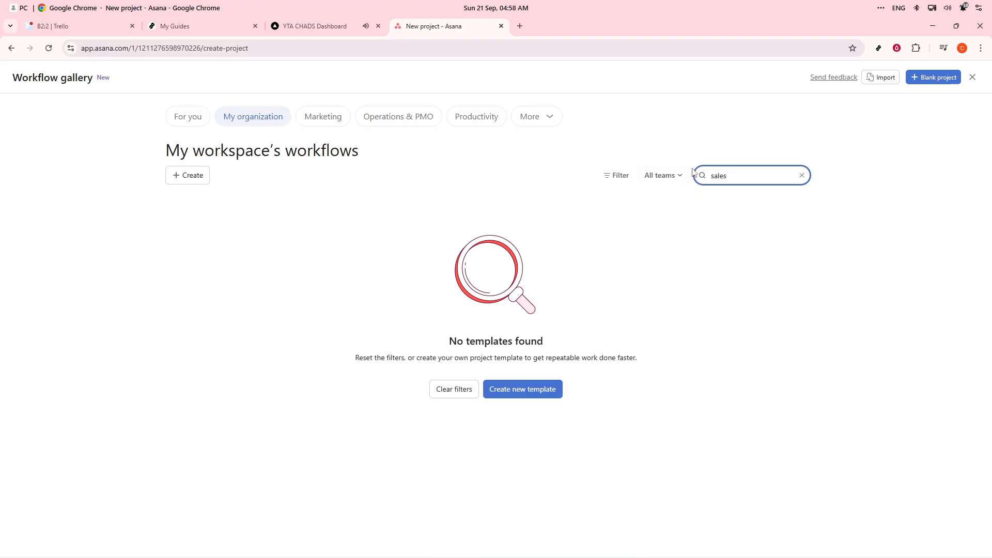
Browse the Marketing workflows and open the Goals setting operations template
{"action": "left_click", "coordinate": [314, 127]}
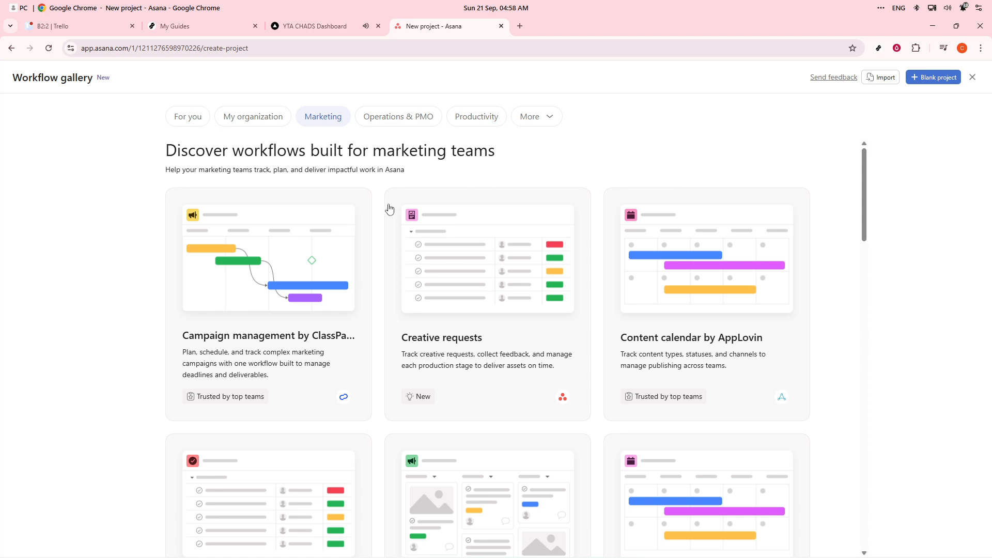
{"action": "scroll", "coordinate": [341, 324], "scroll_direction": "down", "scroll_amount": 1}
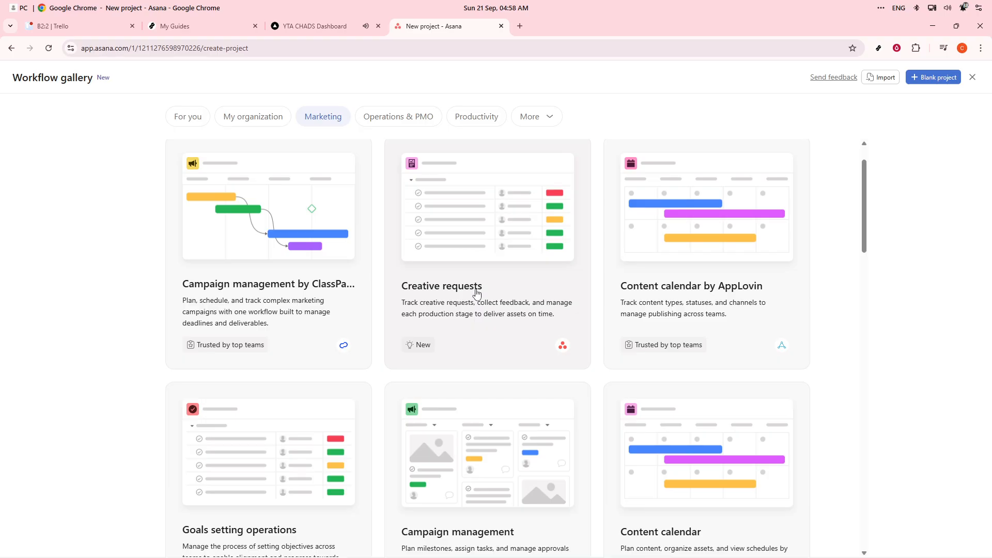
{"action": "scroll", "coordinate": [476, 292], "scroll_direction": "down", "scroll_amount": 2}
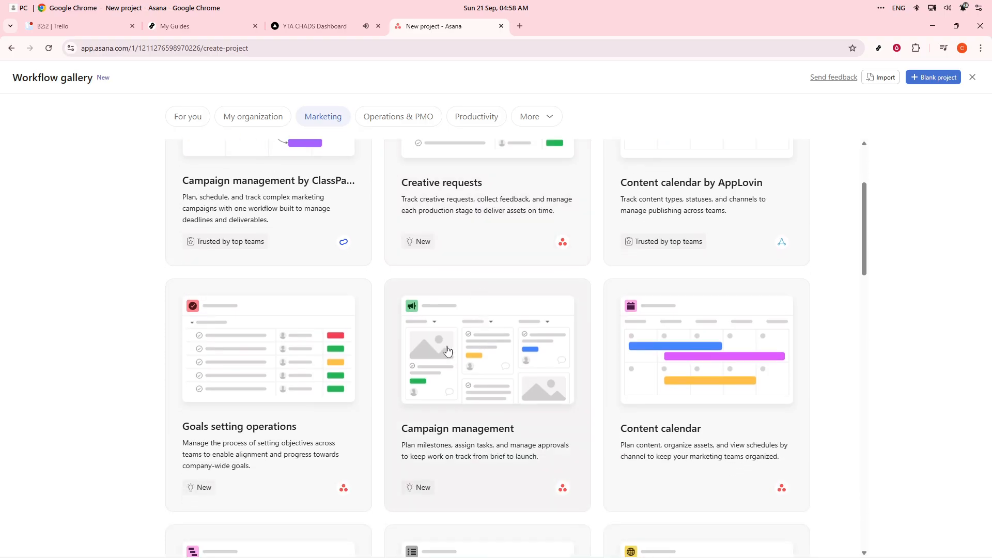
{"action": "left_click", "coordinate": [336, 353]}
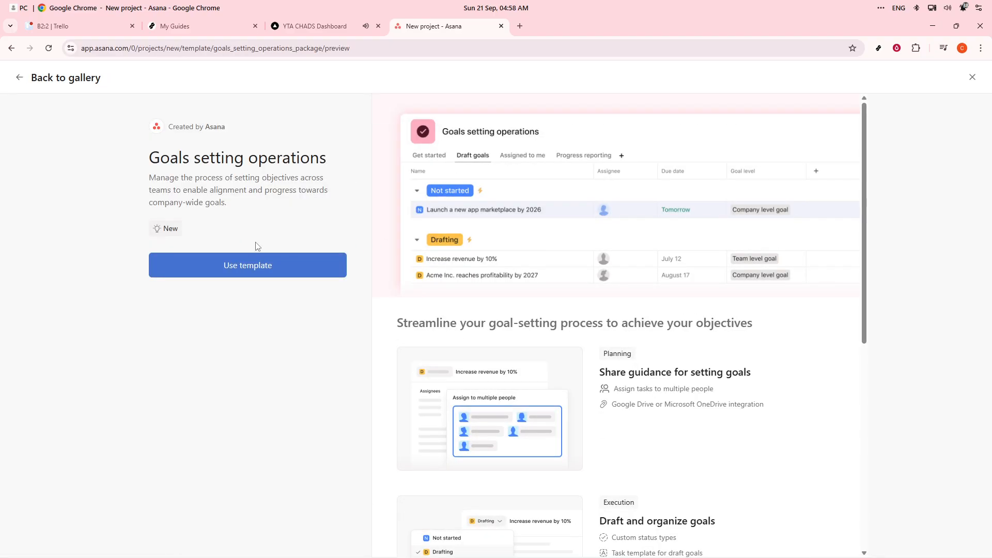
Use the template to create a project named Sales CRM
{"action": "left_click", "coordinate": [243, 266]}
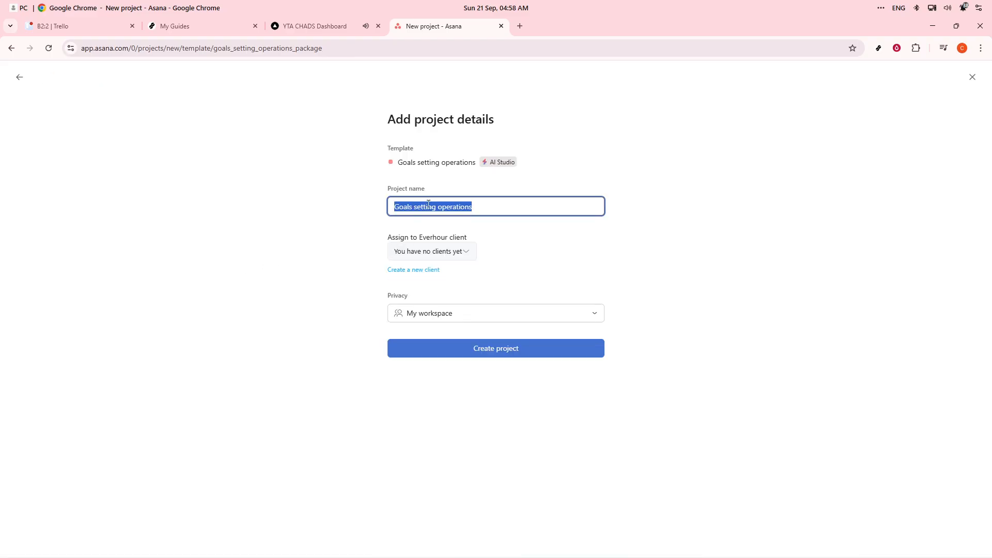
{"action": "type", "text": "Sales CRM"}
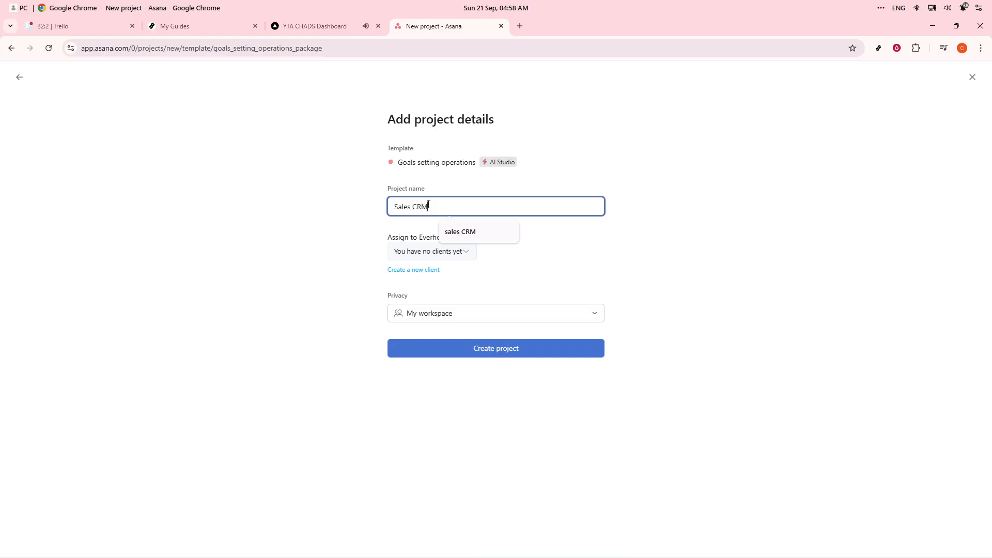
{"action": "left_click", "coordinate": [476, 347]}
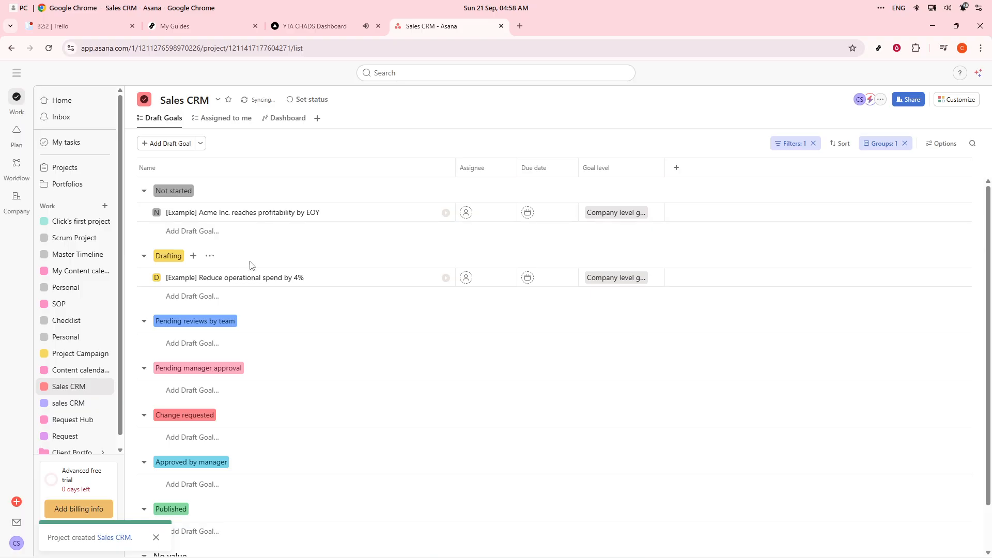
{"action": "scroll", "coordinate": [251, 265], "scroll_direction": "down", "scroll_amount": 1}
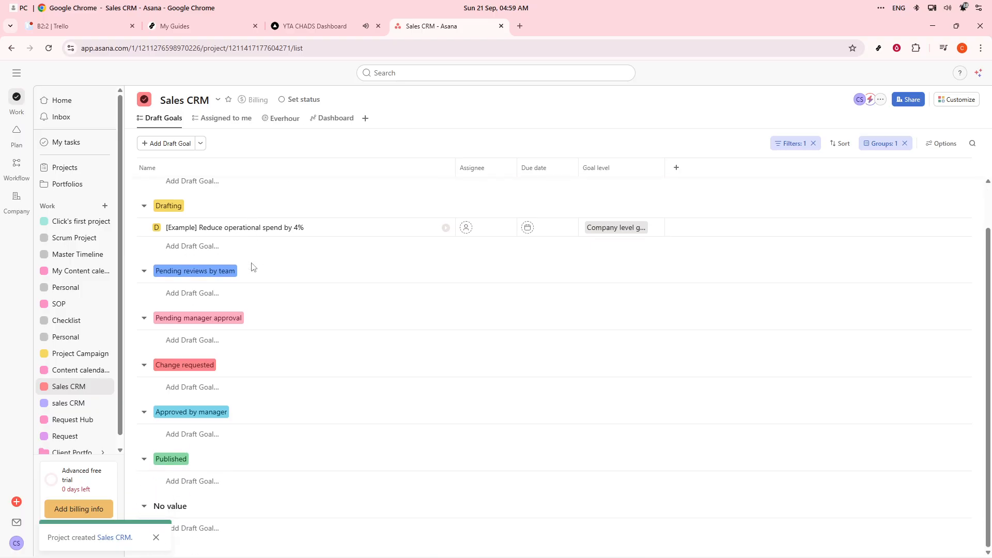
{"action": "scroll", "coordinate": [252, 269], "scroll_direction": "up", "scroll_amount": 1}
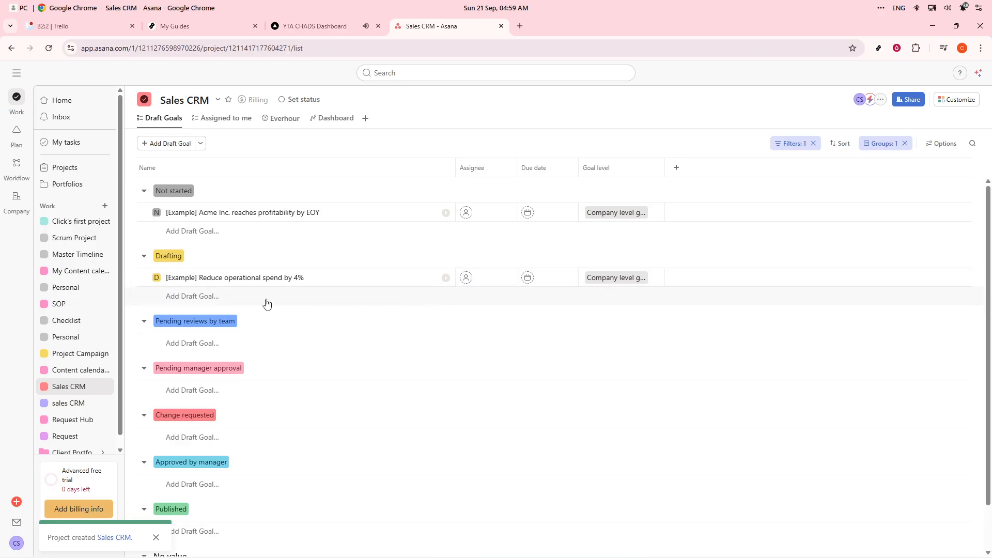
{"action": "left_click", "coordinate": [224, 304]}
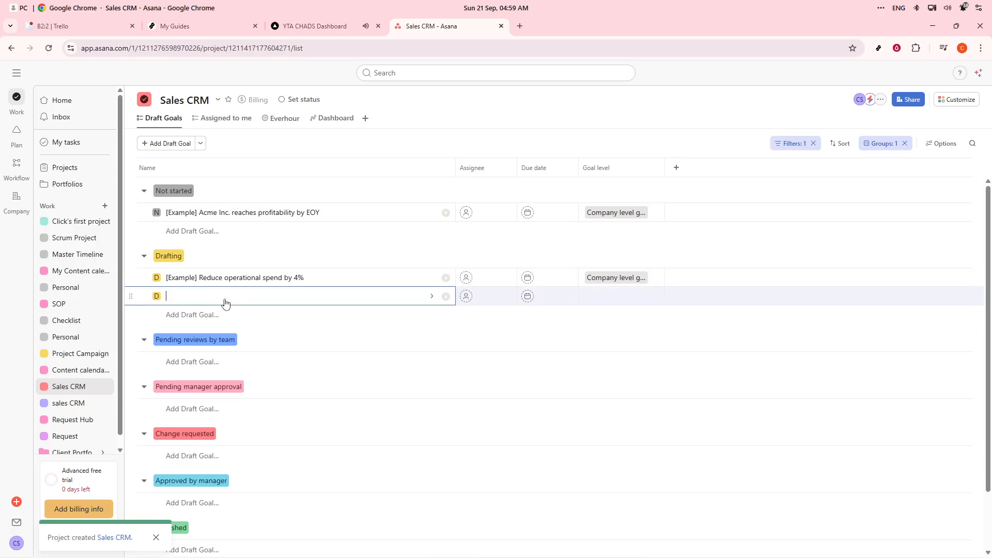
{"action": "left_click", "coordinate": [296, 349]}
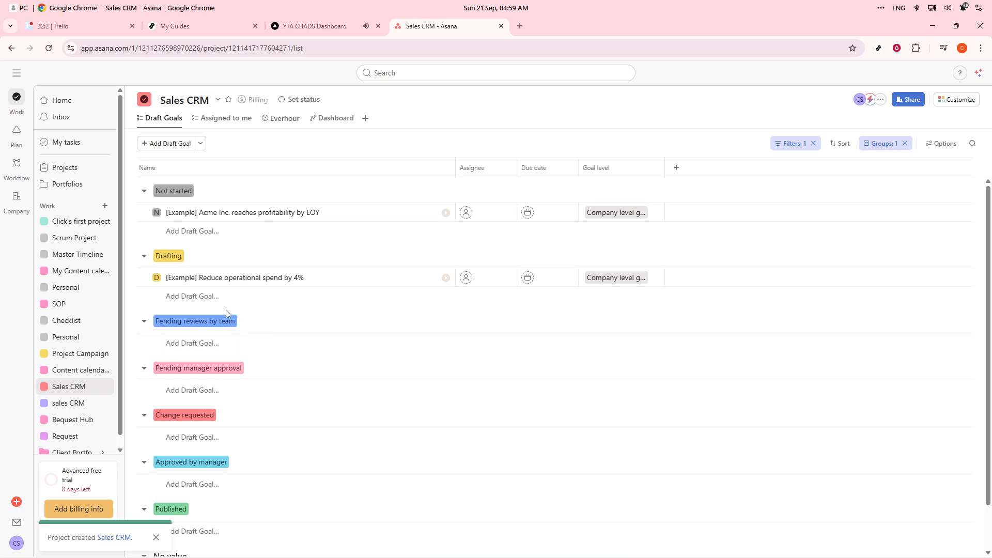
Add a draft goal named Example in the Drafting section
{"action": "left_click", "coordinate": [204, 301]}
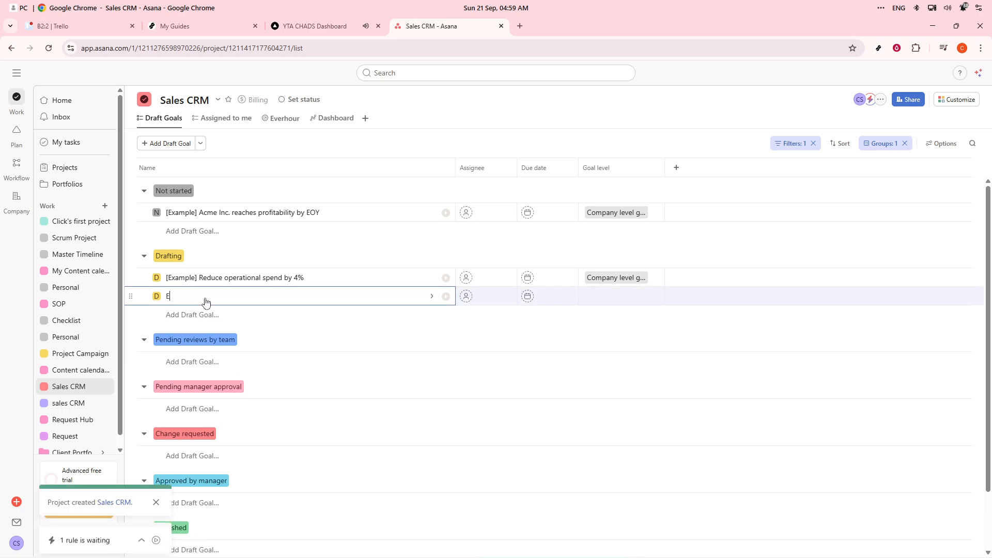
{"action": "type", "text": "Example"}
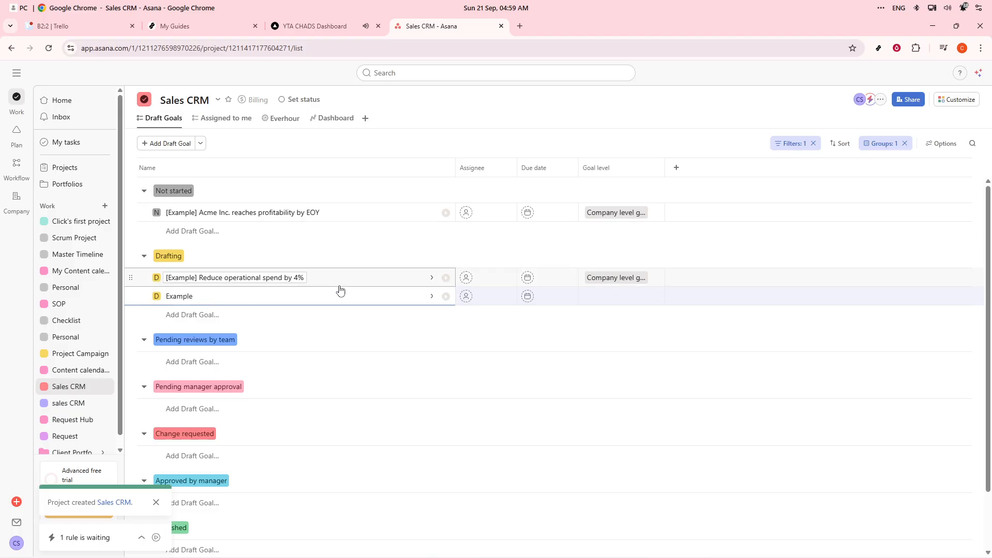
{"action": "left_click", "coordinate": [354, 362]}
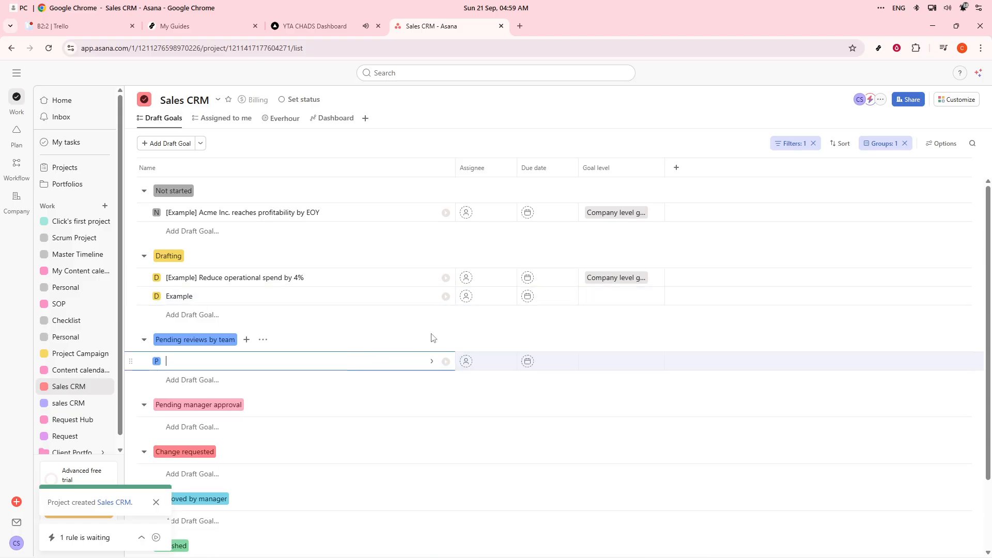
Assign the Example goal to yourself and set its due date to Sep 30
{"action": "left_click", "coordinate": [468, 298]}
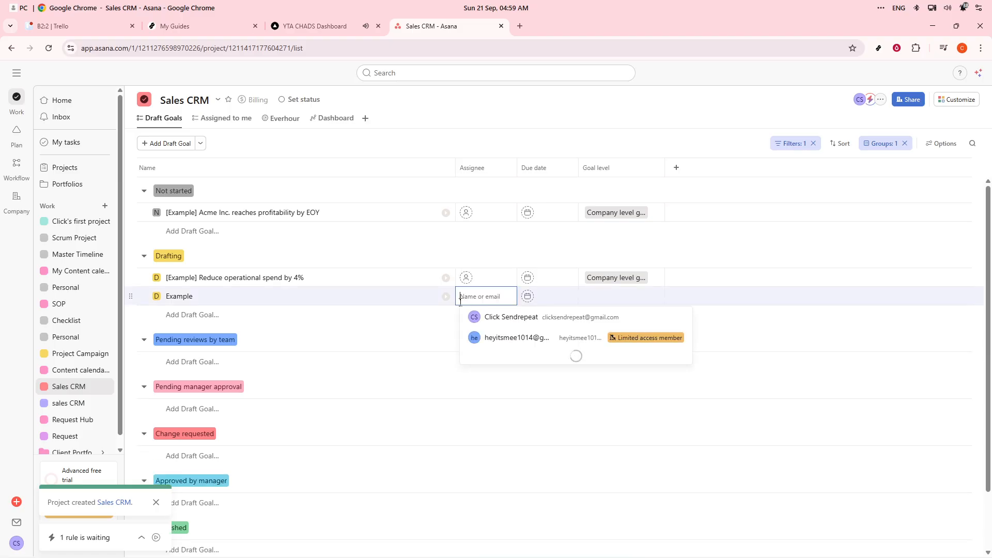
{"action": "left_click", "coordinate": [504, 321]}
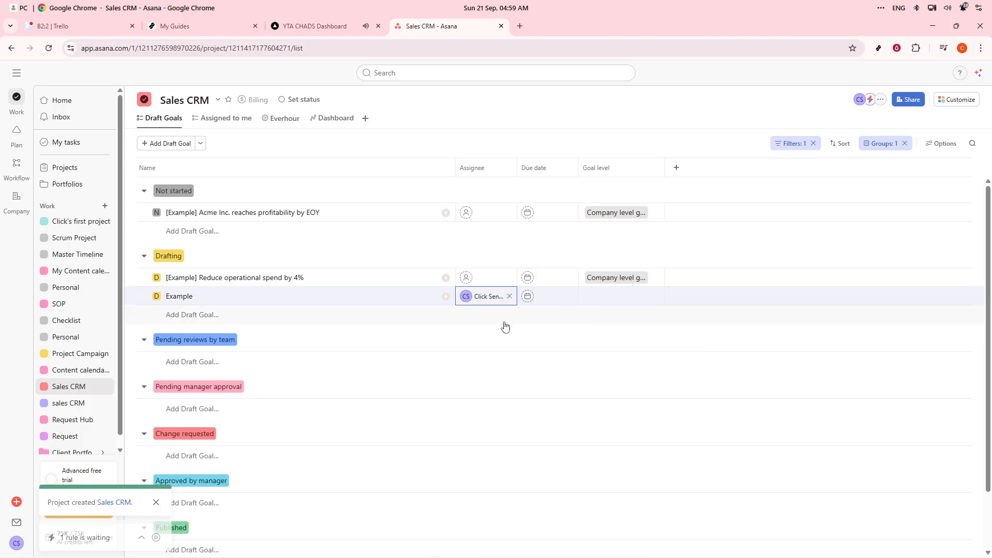
{"action": "left_click", "coordinate": [524, 300]}
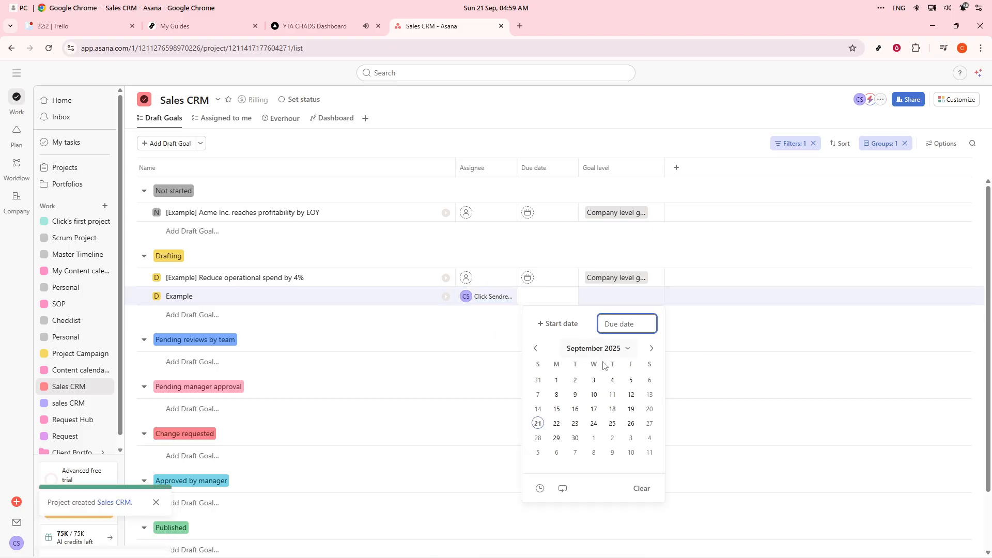
{"action": "left_click", "coordinate": [613, 381]}
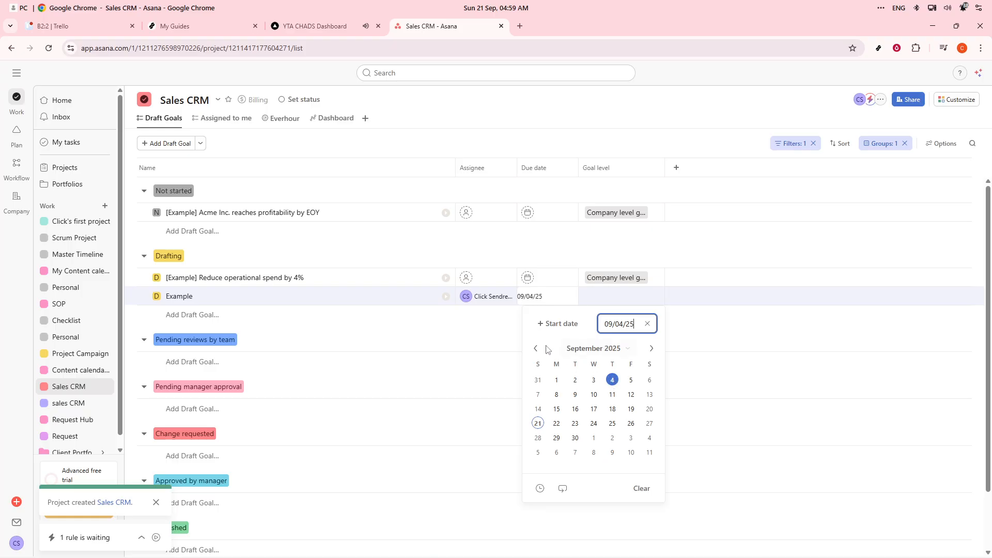
{"action": "left_click", "coordinate": [569, 439]}
{"action": "left_click", "coordinate": [472, 356]}
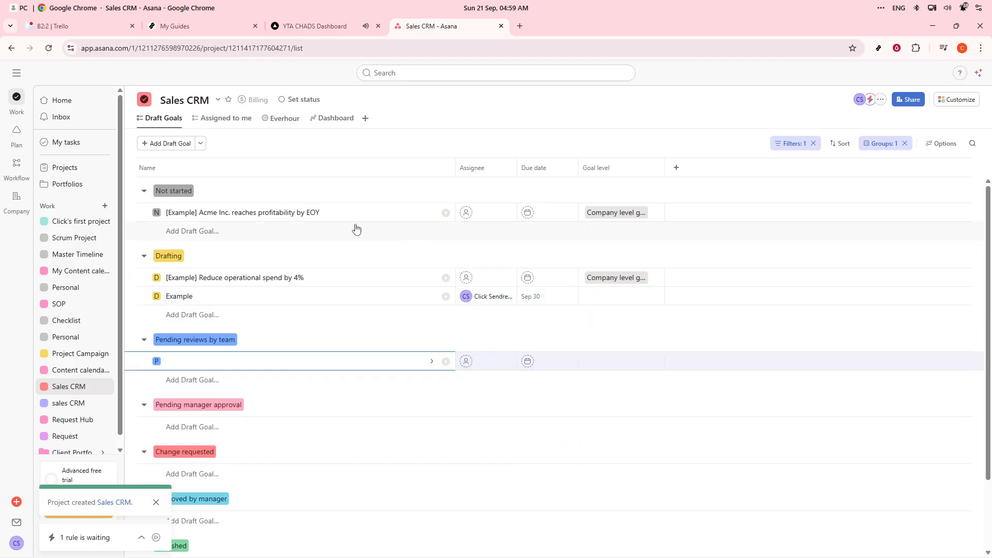
{"action": "scroll", "coordinate": [285, 291], "scroll_direction": "down", "scroll_amount": 1}
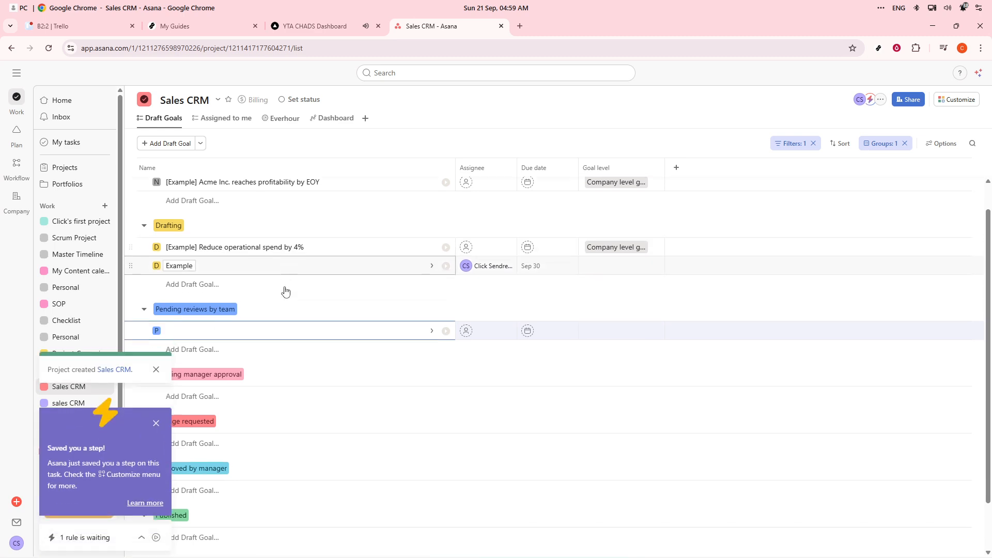
{"action": "scroll", "coordinate": [284, 291], "scroll_direction": "down", "scroll_amount": 2}
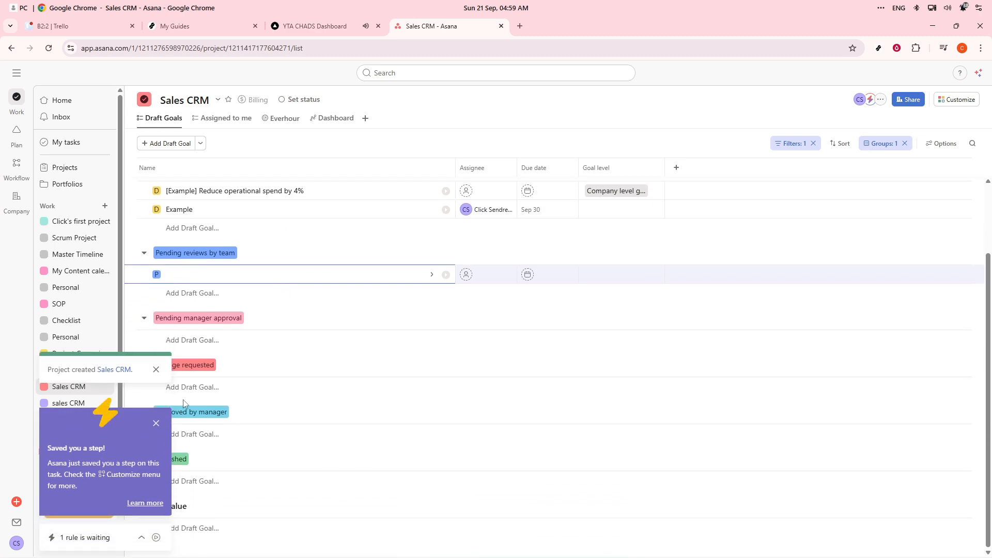
{"action": "left_click", "coordinate": [156, 424]}
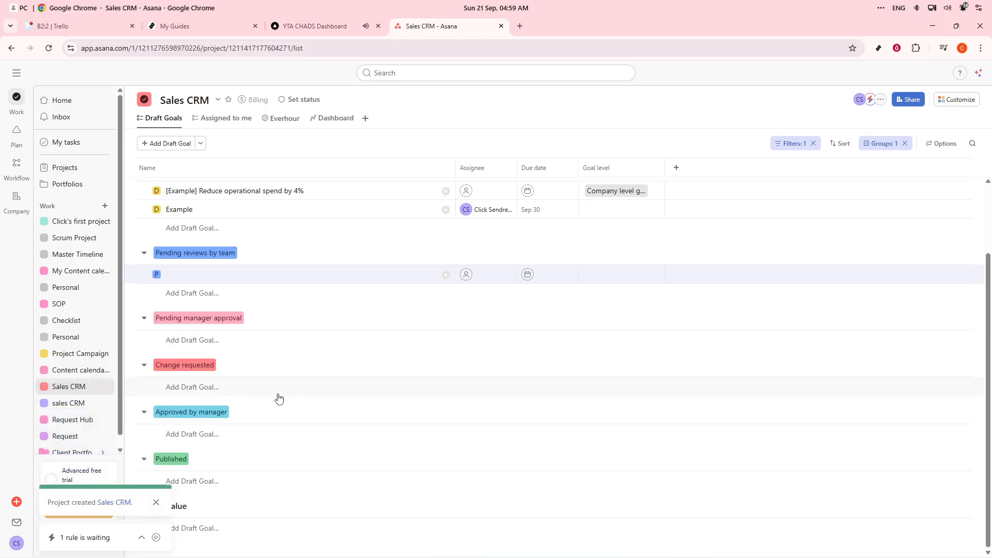
{"action": "scroll", "coordinate": [295, 391], "scroll_direction": "up", "scroll_amount": 3}
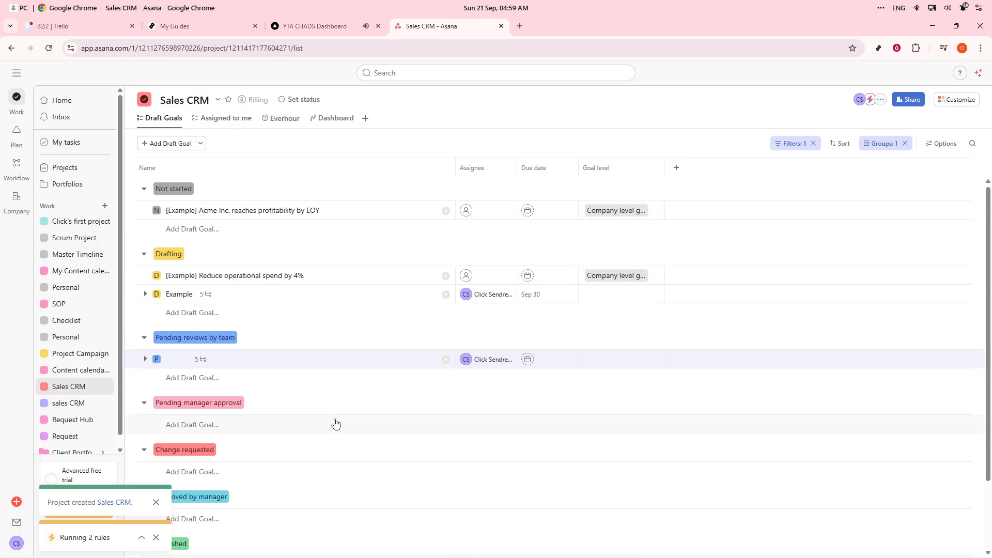
{"action": "scroll", "coordinate": [335, 424], "scroll_direction": "down", "scroll_amount": 2}
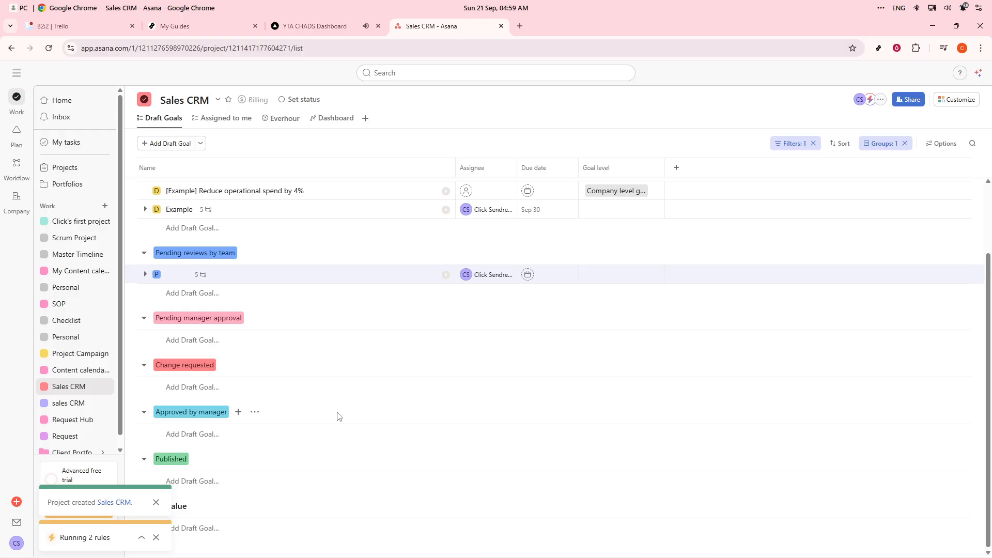
{"action": "scroll", "coordinate": [338, 416], "scroll_direction": "up", "scroll_amount": 2}
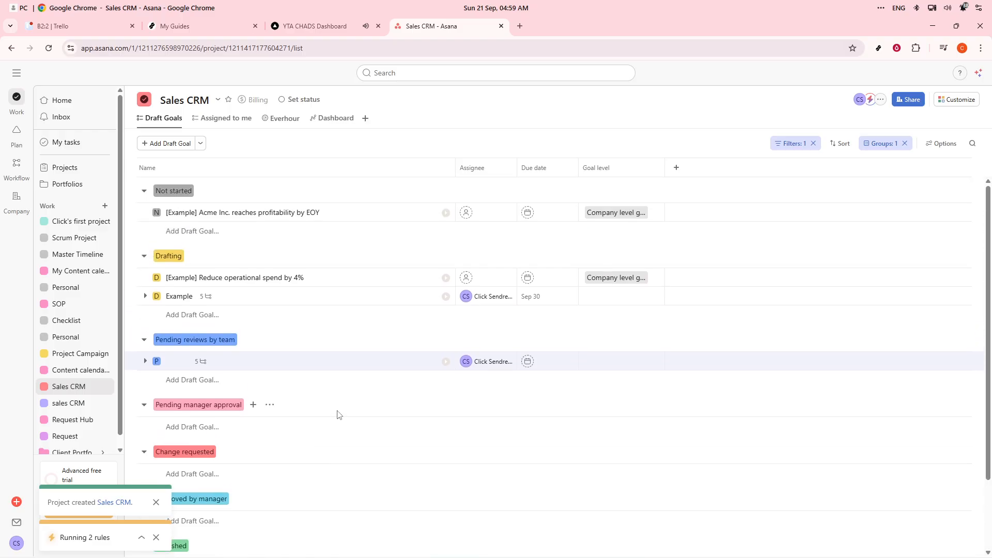